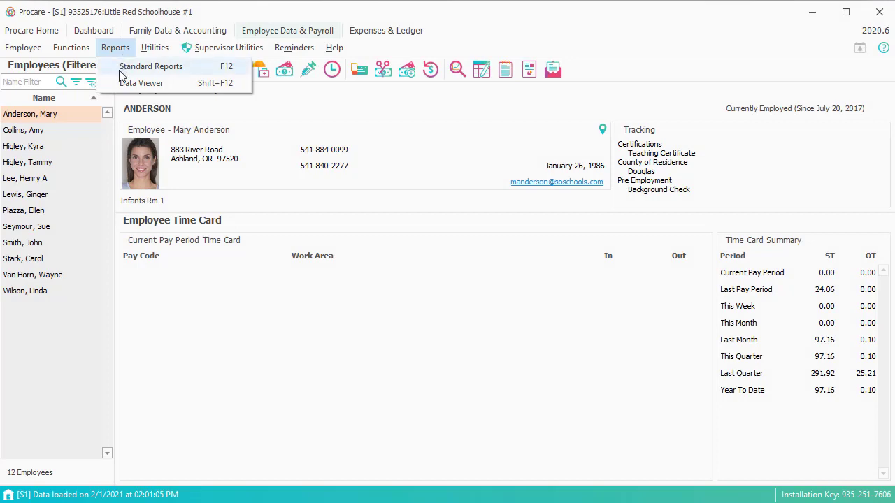
# Open the Standard Reports window from the Reports menu
pyautogui.click(120, 71)
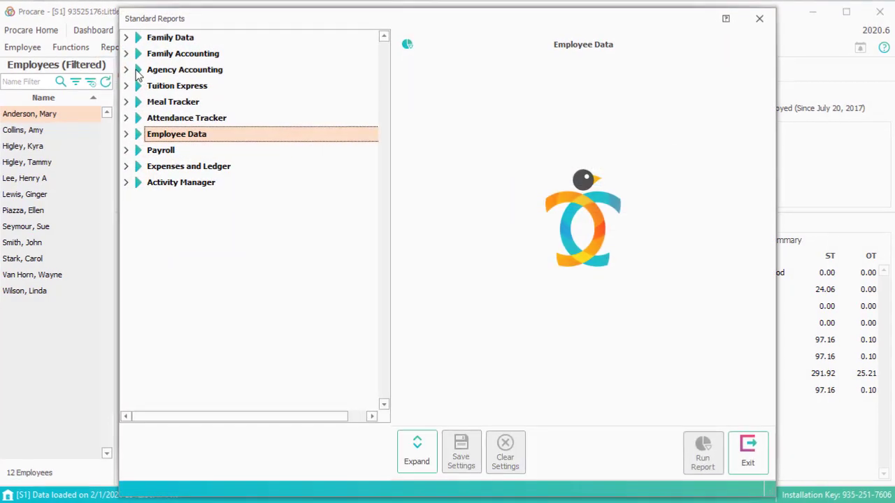
# Expand Employee Data, peek at Currently Checked In, then list the six Employee Benefit reports
pyautogui.click(126, 134)
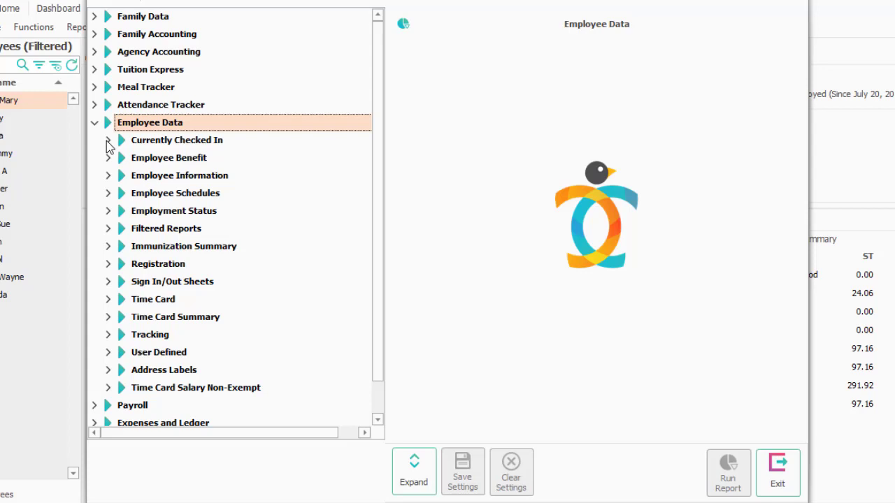
pyautogui.click(108, 140)
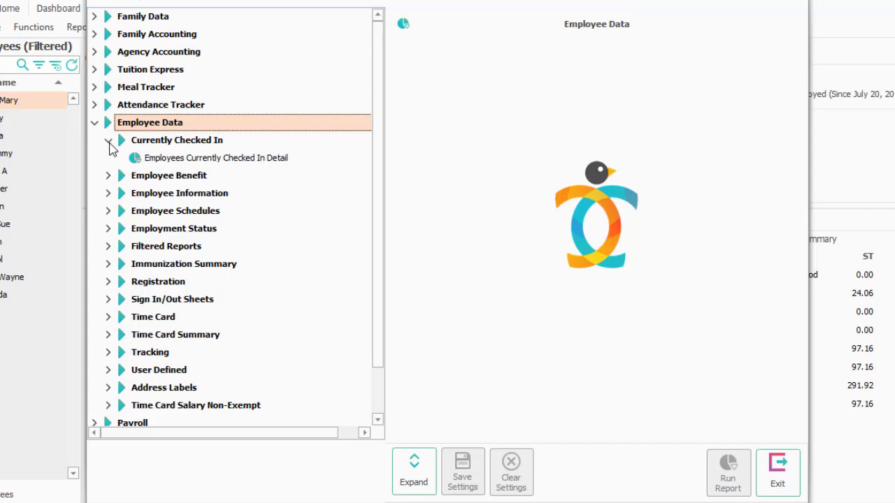
pyautogui.click(109, 141)
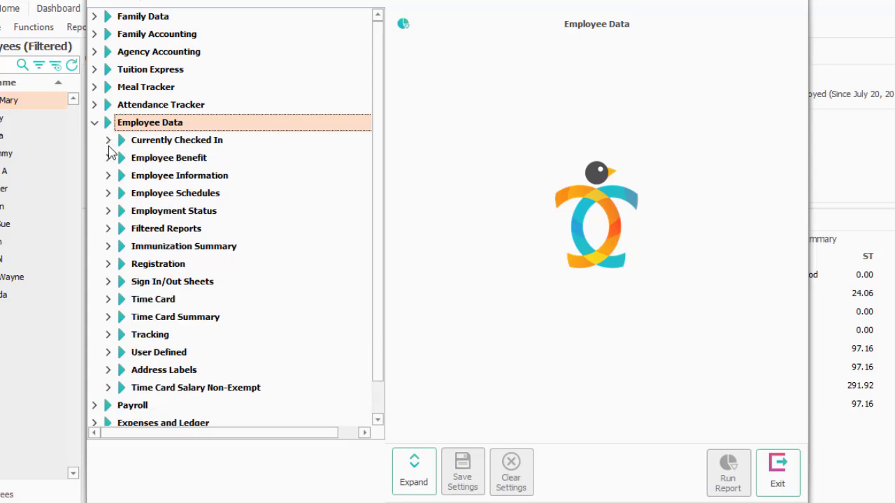
pyautogui.click(108, 159)
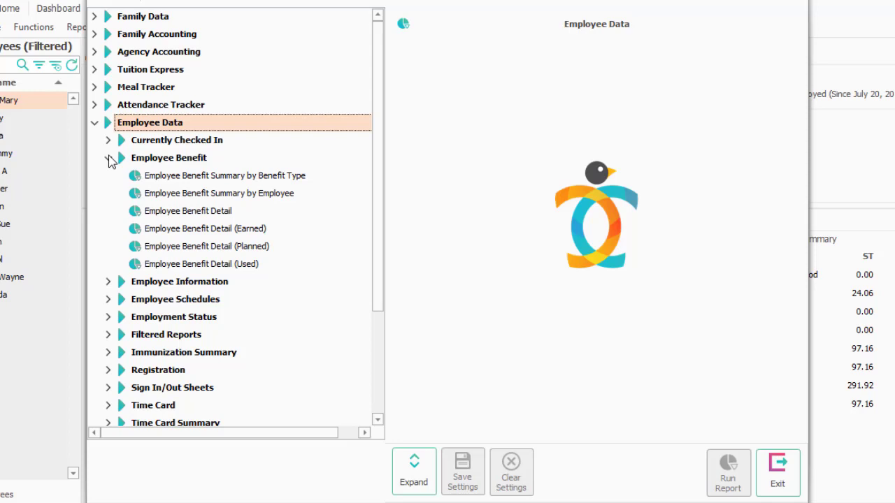
# Select Employee Benefit Summary by Employee and set its date range to Last Month
pyautogui.click(260, 195)
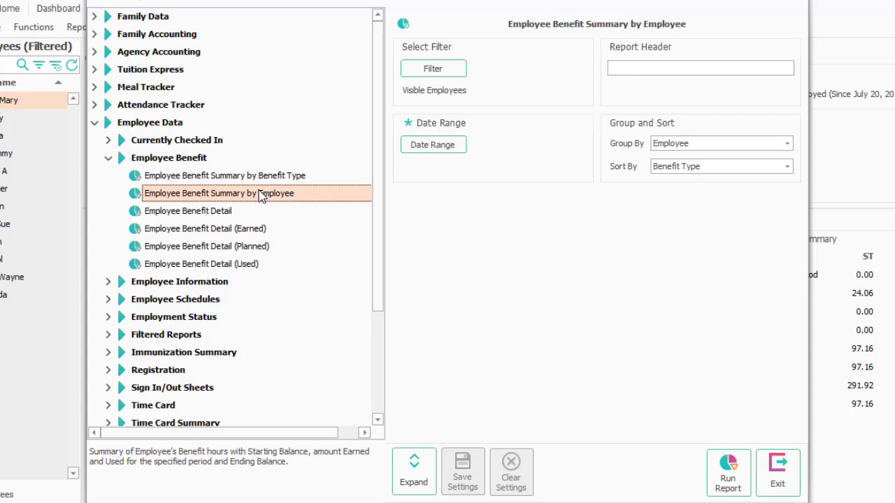
pyautogui.click(443, 146)
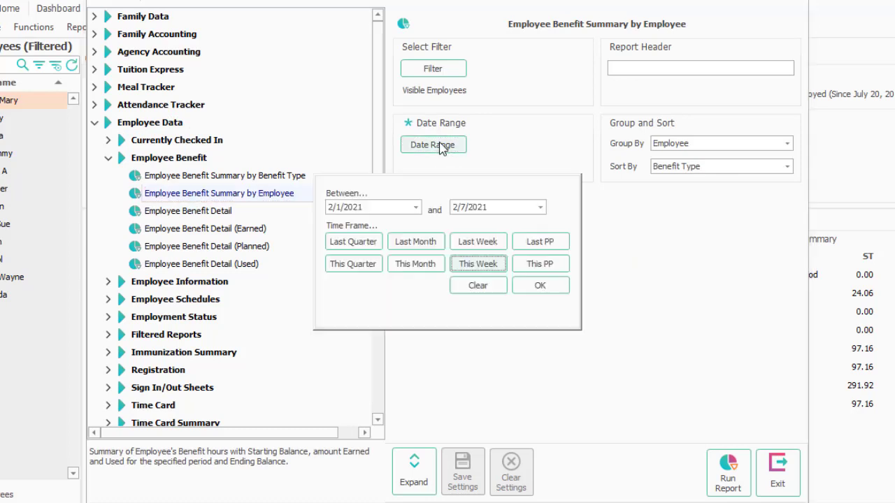
pyautogui.click(415, 240)
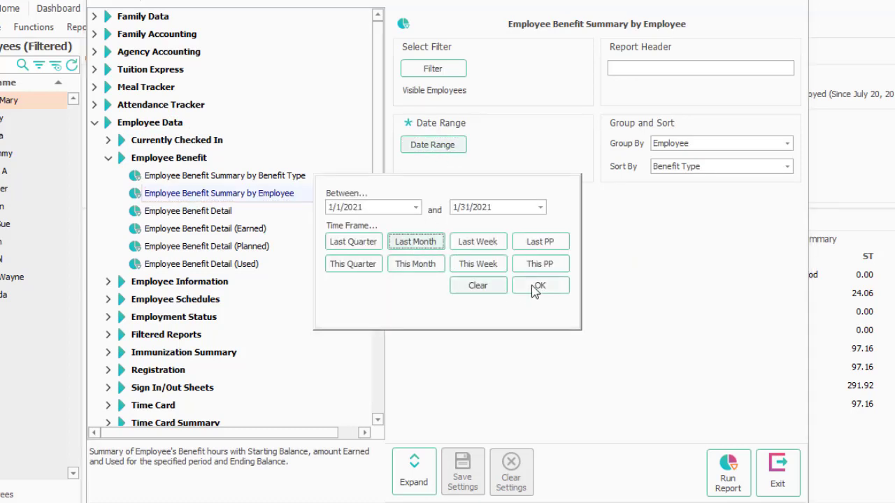
pyautogui.click(537, 285)
# Run the report and scroll through the 1/1/2021–1/31/2021 benefit balances per employee
pyautogui.click(720, 479)
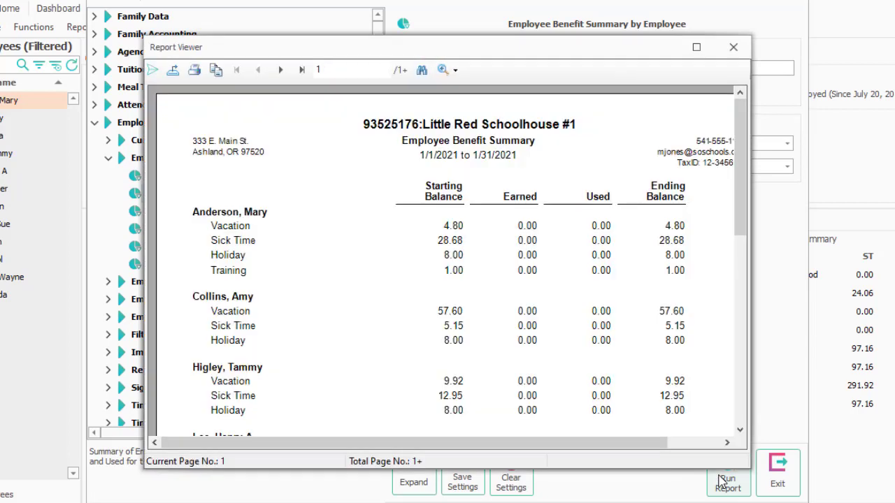
pyautogui.moveTo(536, 442); pyautogui.dragTo(631, 455)
pyautogui.scroll(-5, 636, 369)
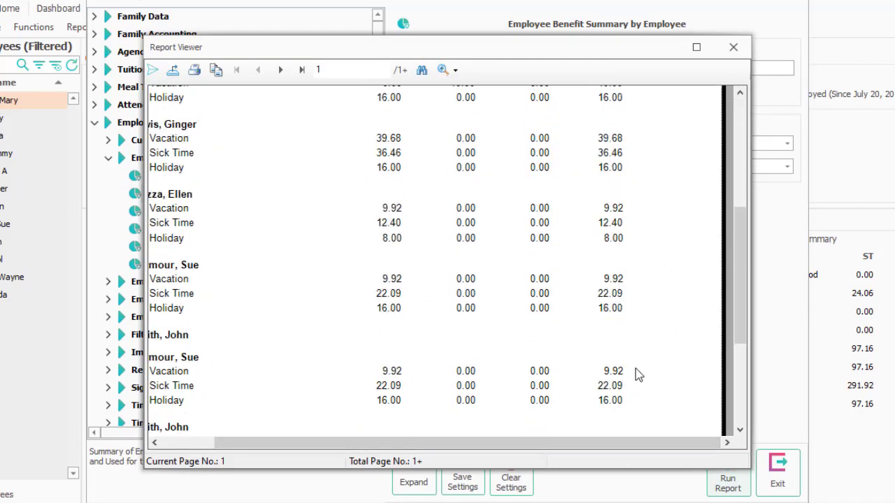
pyautogui.scroll(-2, 635, 368)
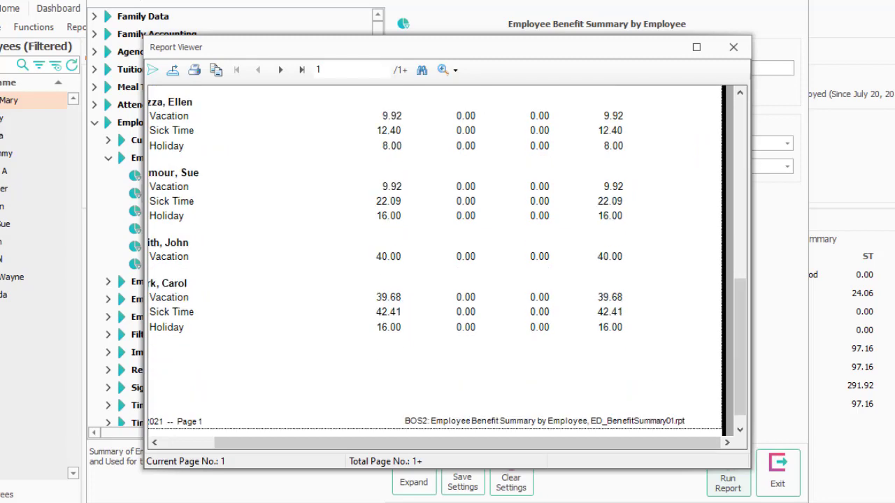
# Close the preview, collapse Employee Benefit, glance at Employee Information, and list Employee Schedules reports
pyautogui.click(739, 47)
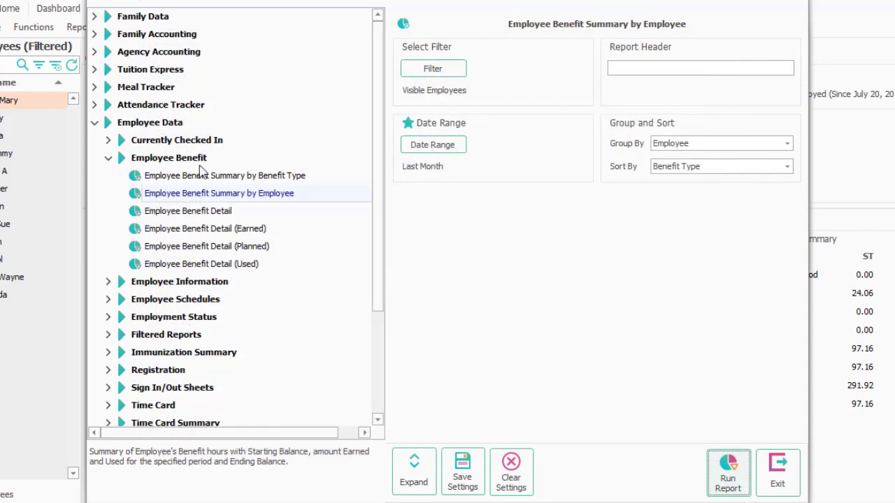
pyautogui.click(109, 158)
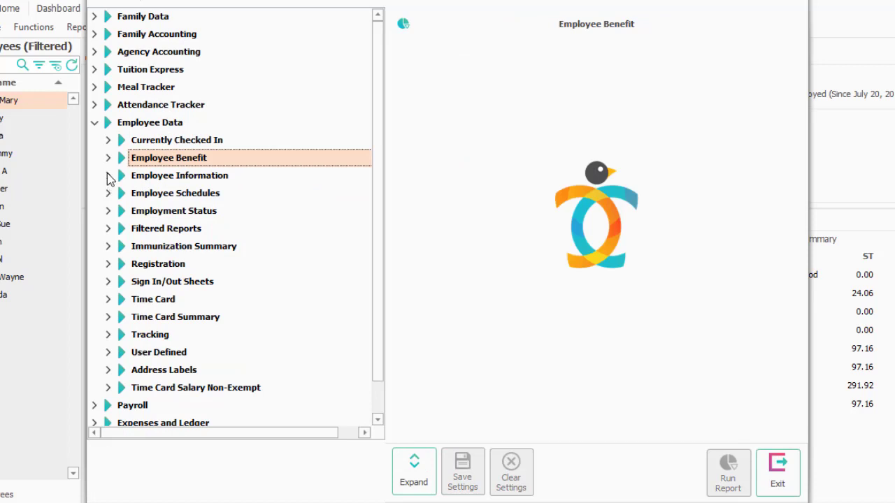
pyautogui.click(108, 176)
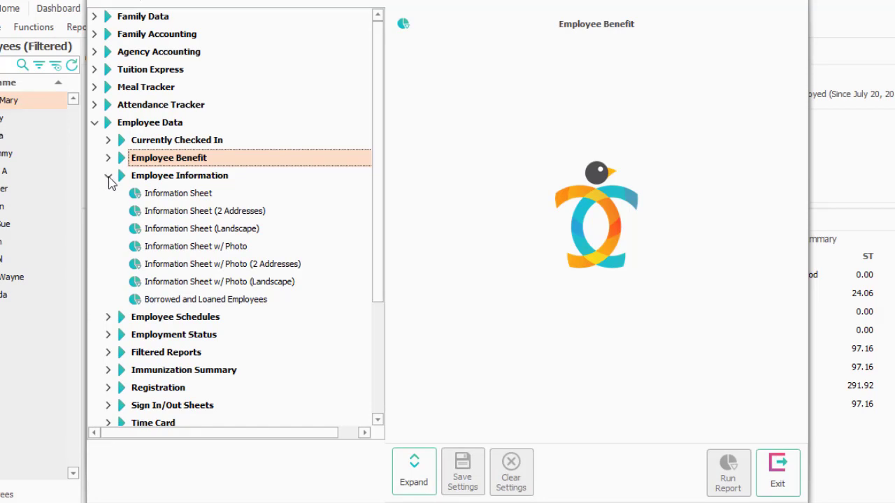
pyautogui.click(109, 177)
pyautogui.click(109, 193)
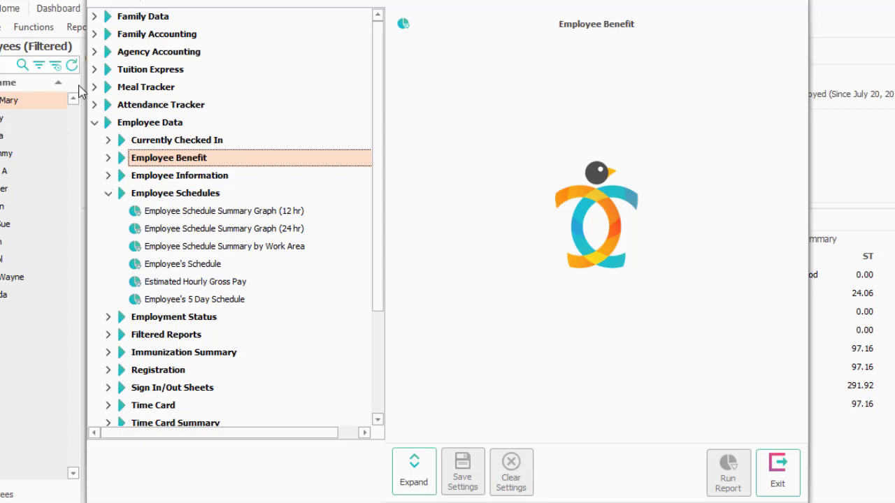
# Browse Family Data's Classroom Schedule reports, view the staff/child daily graph settings, then collapse both
pyautogui.click(94, 16)
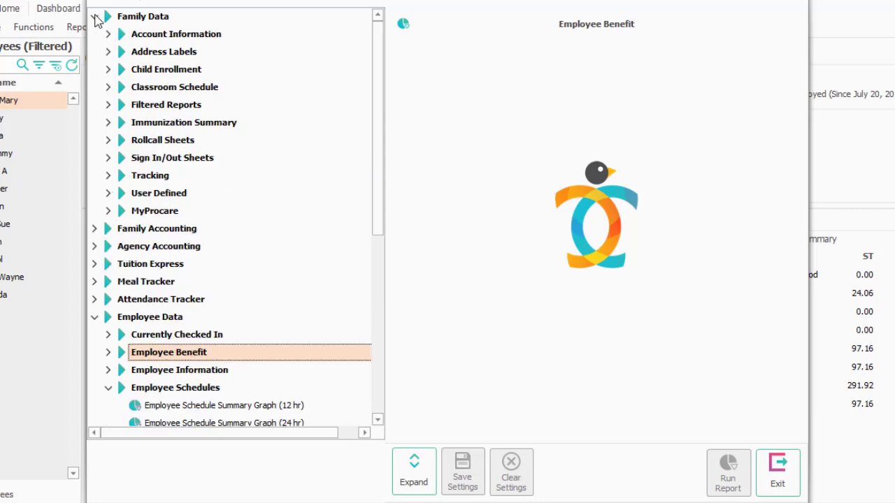
pyautogui.click(109, 88)
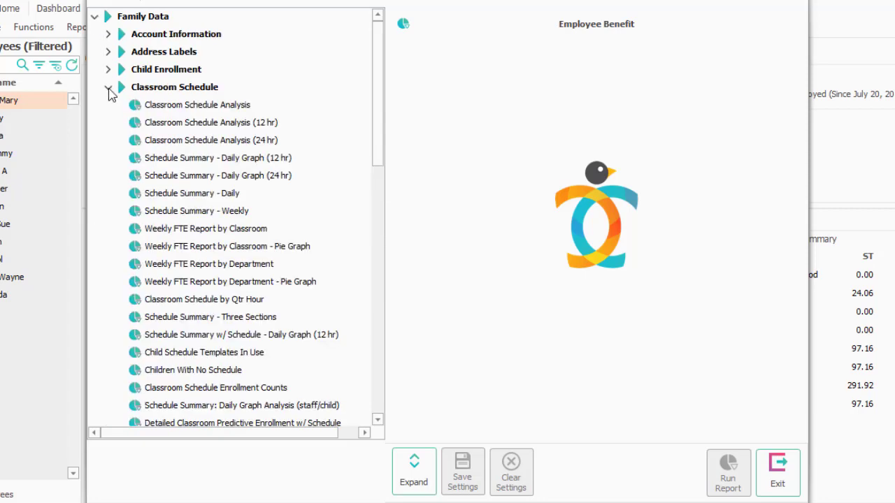
pyautogui.scroll(-2, 321, 313)
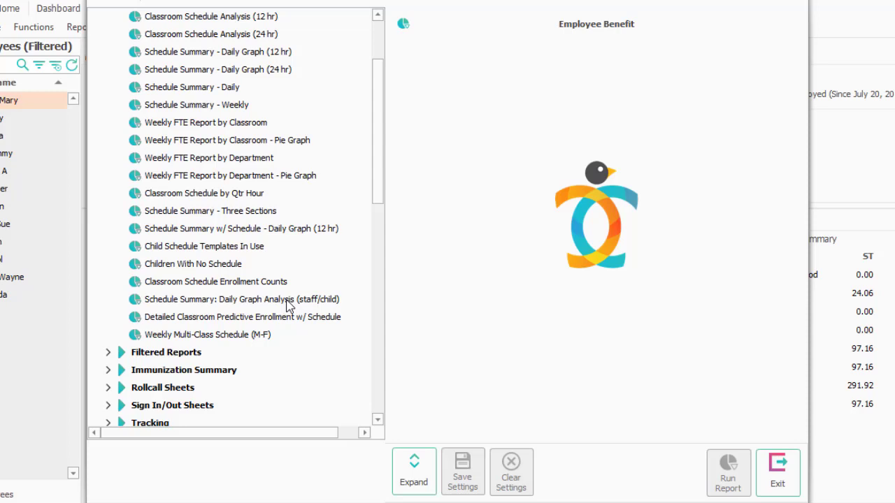
pyautogui.click(288, 300)
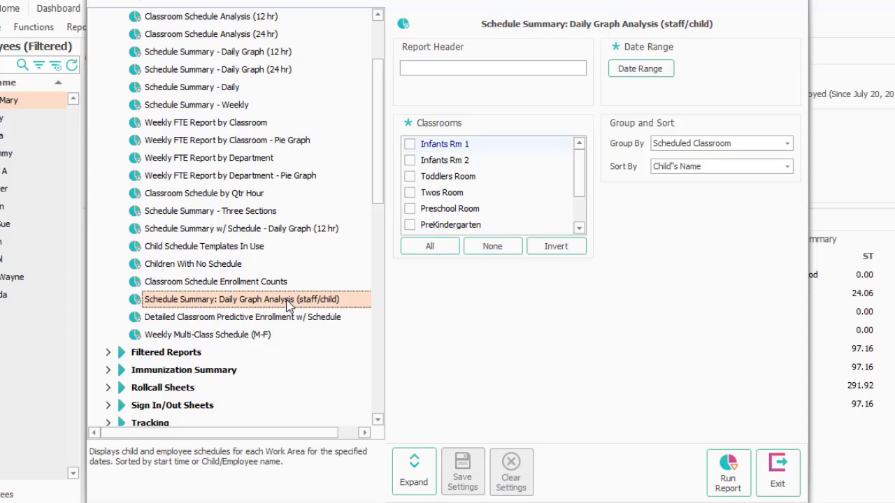
pyautogui.scroll(3, 289, 306)
pyautogui.click(107, 89)
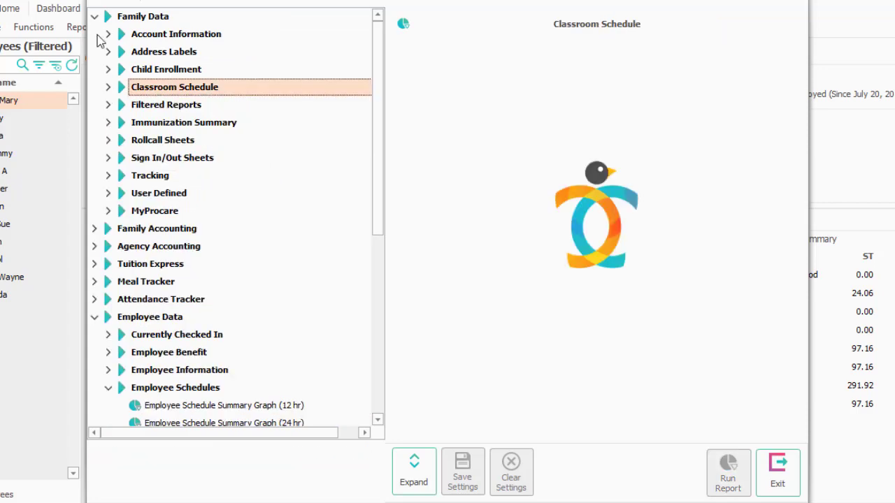
pyautogui.click(91, 18)
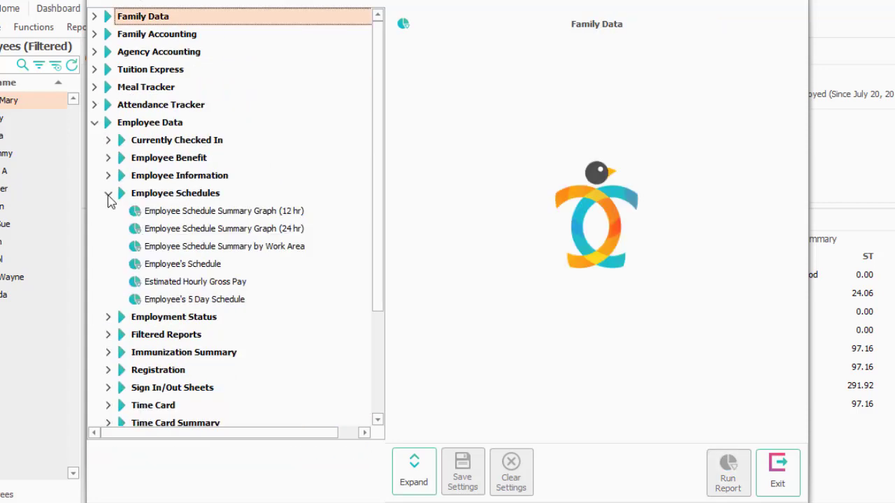
# Collapse Employee Schedules and briefly expand and collapse Employment Status
pyautogui.click(108, 193)
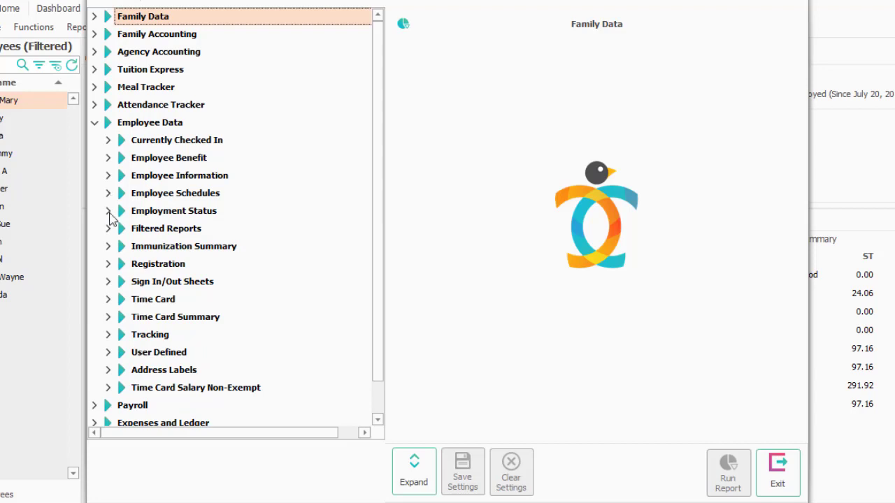
pyautogui.click(108, 212)
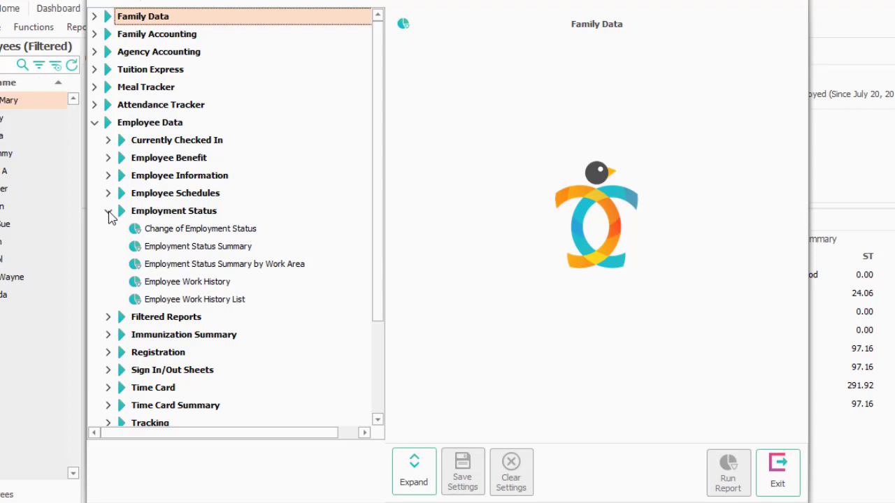
pyautogui.click(108, 212)
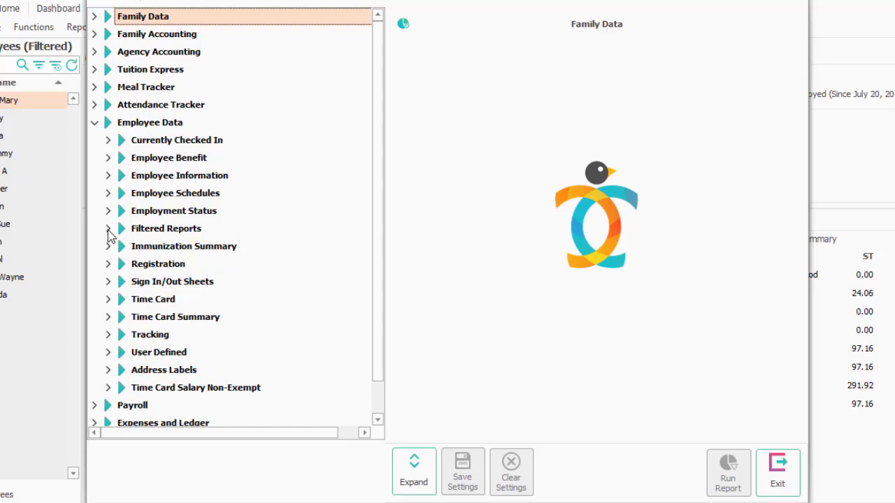
# Expand Filtered Reports, view the Birthday - Age Summary and Namebadge settings, then collapse it
pyautogui.click(108, 230)
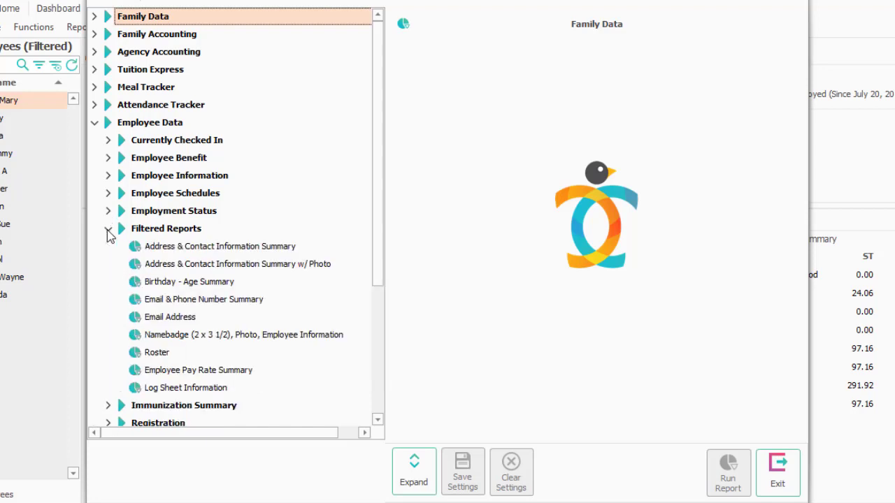
pyautogui.click(172, 282)
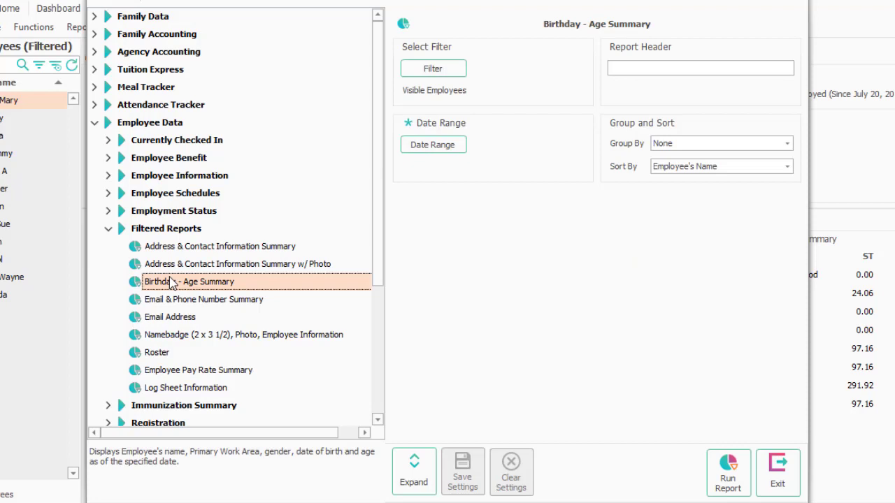
pyautogui.click(198, 339)
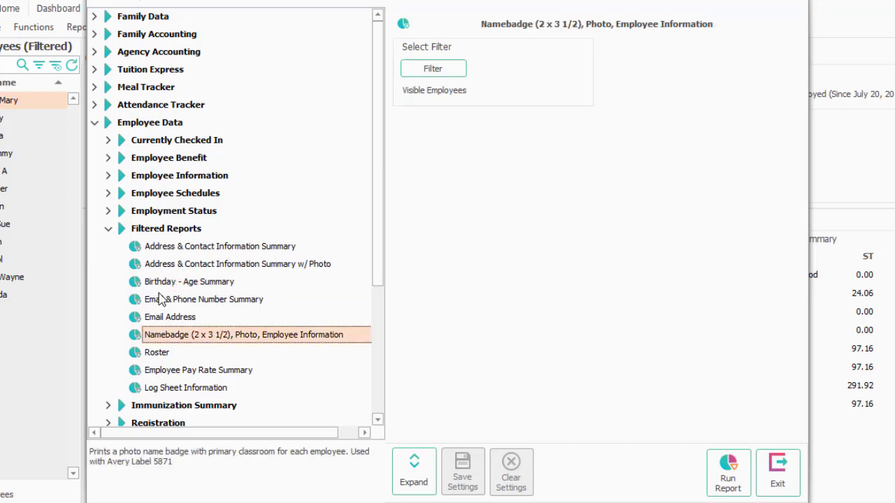
pyautogui.click(108, 229)
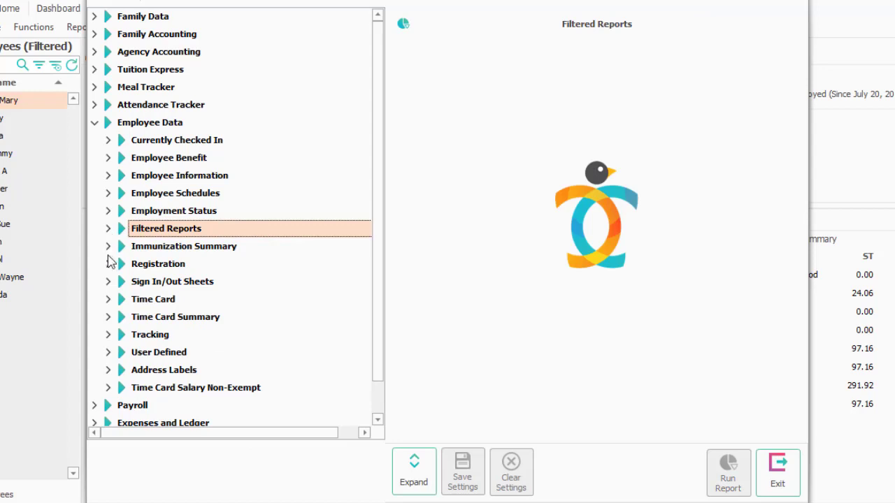
pyautogui.click(109, 264)
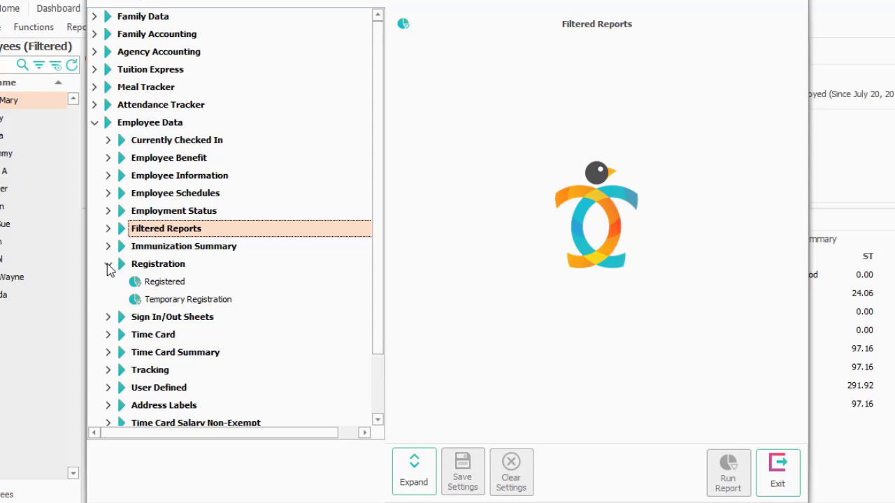
pyautogui.click(108, 265)
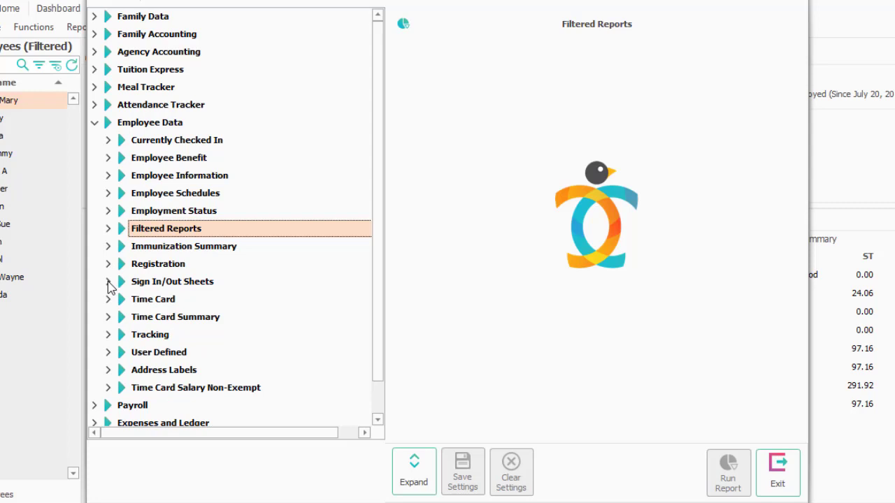
pyautogui.click(108, 282)
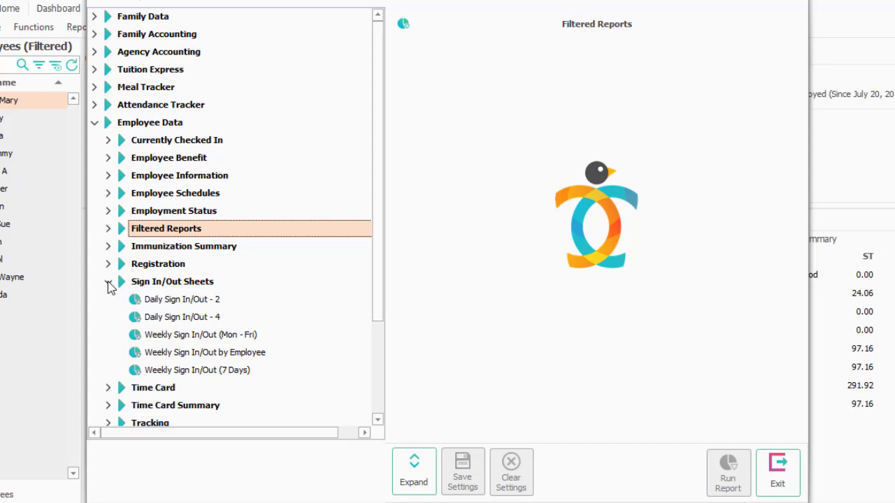
pyautogui.click(109, 281)
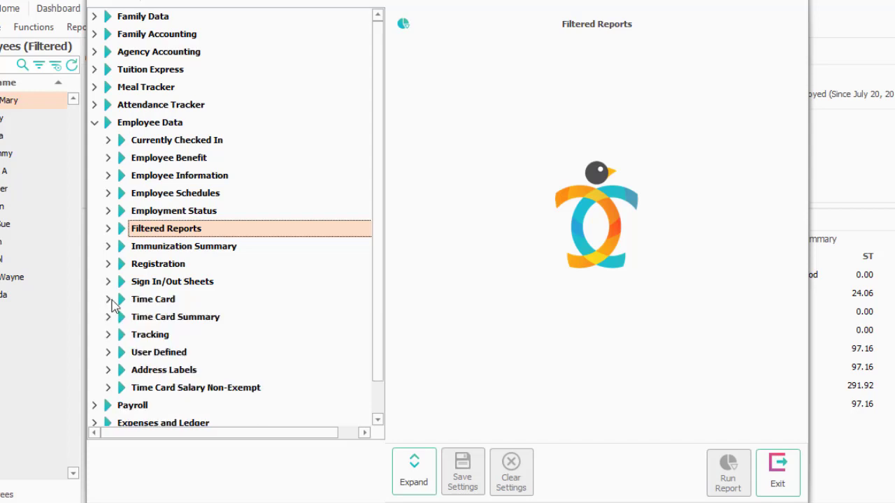
# Under Time Card, pick Work Area w/Actual and Rounded Times and set calendar dates 1/1/2021–1/31/2021
pyautogui.click(108, 300)
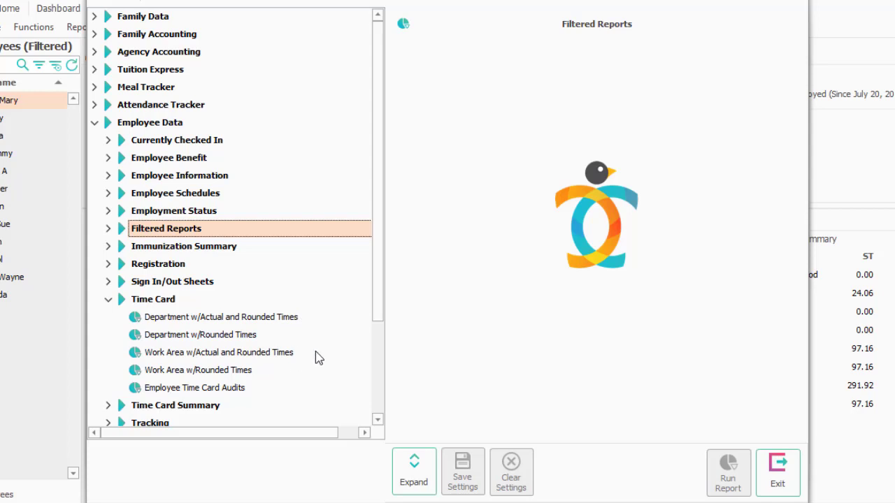
pyautogui.click(269, 354)
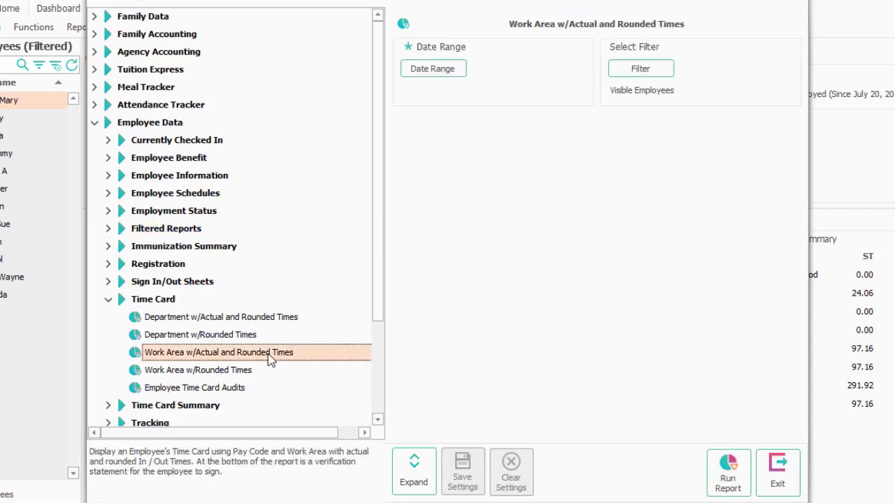
pyautogui.click(446, 70)
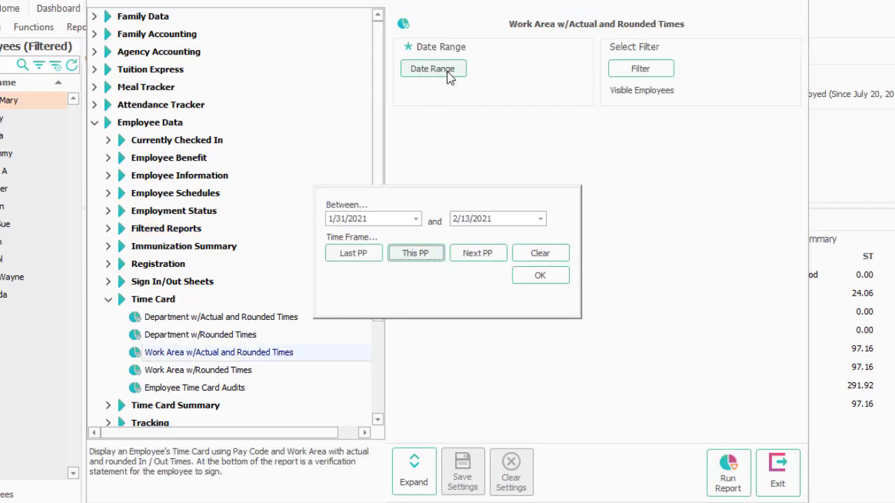
pyautogui.click(415, 220)
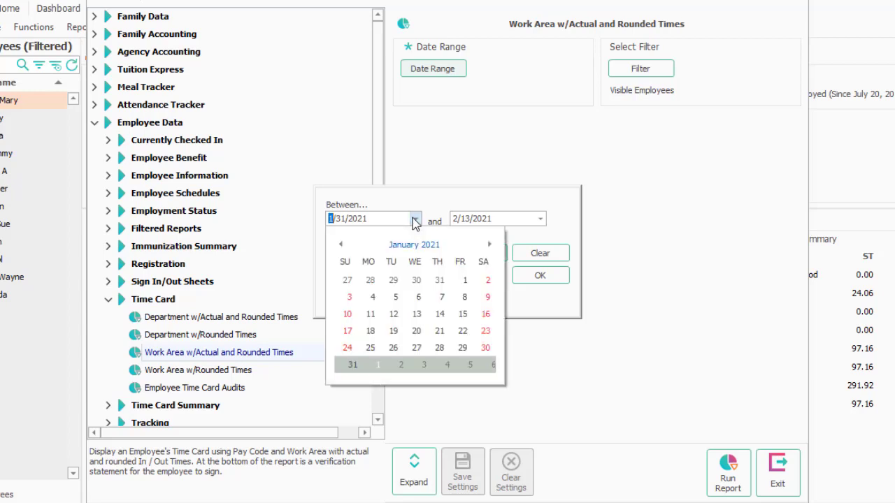
pyautogui.click(465, 281)
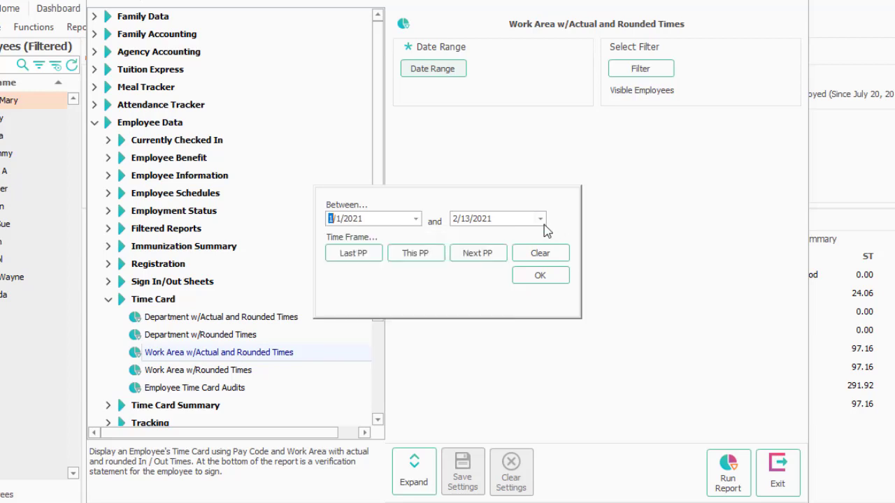
pyautogui.click(541, 219)
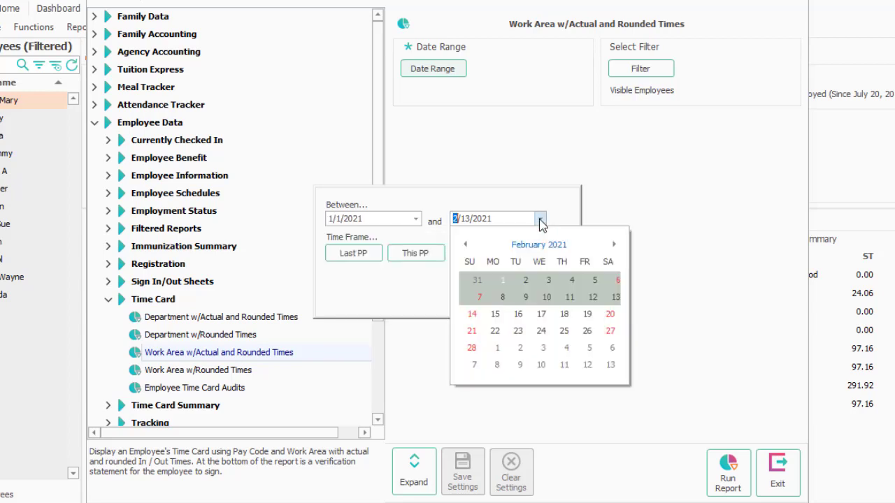
pyautogui.click(465, 245)
pyautogui.click(478, 367)
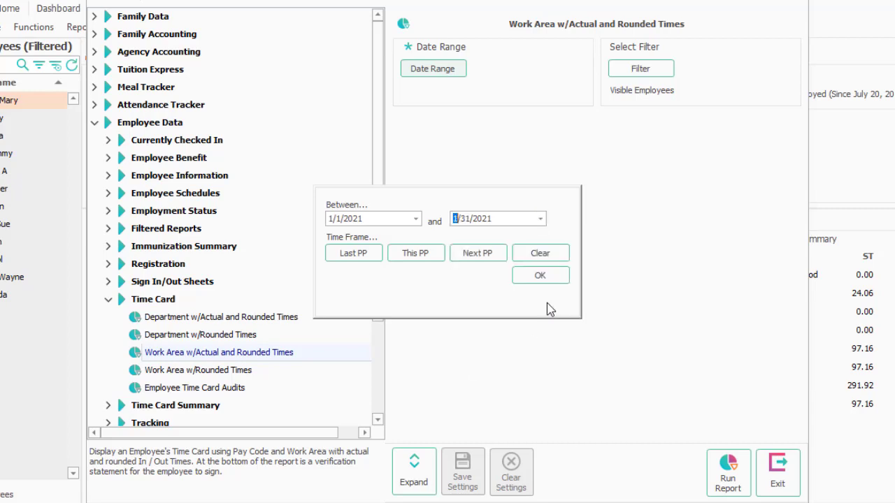
pyautogui.click(541, 276)
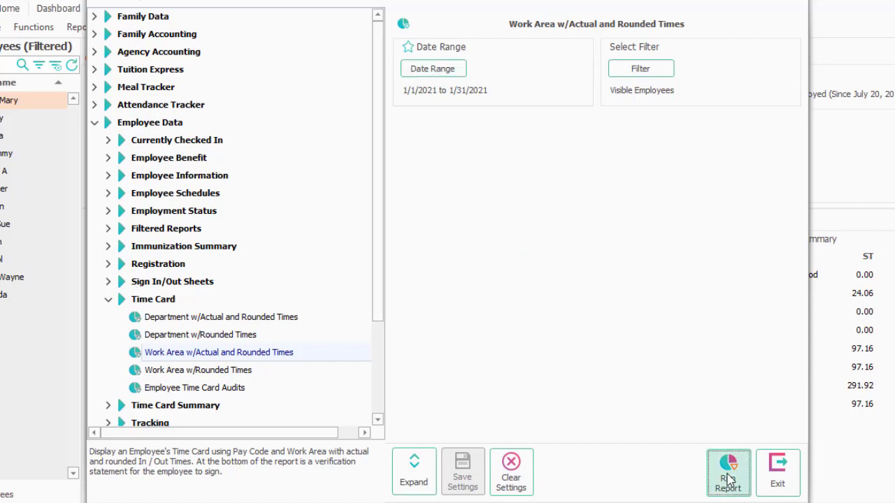
pyautogui.click(728, 480)
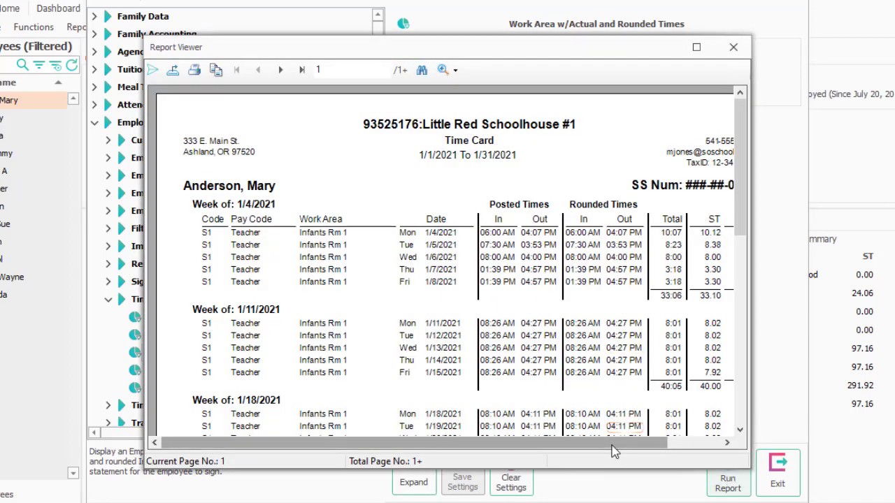
pyautogui.moveTo(612, 443); pyautogui.dragTo(677, 447)
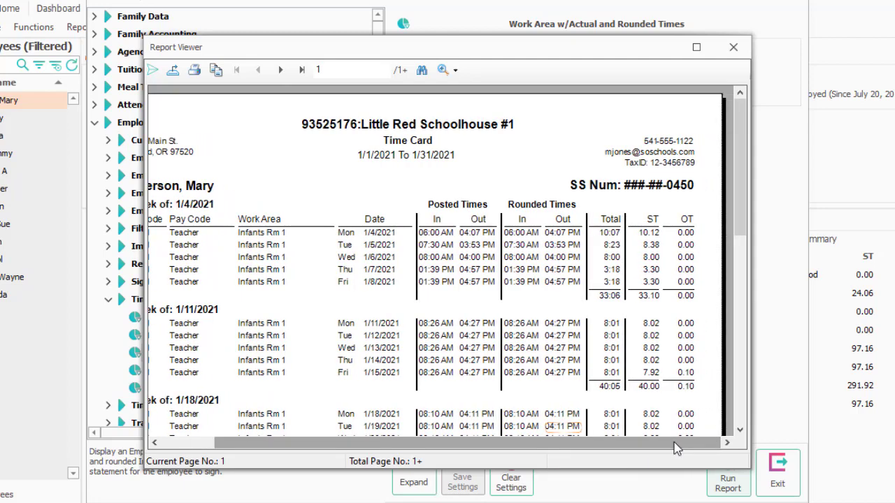
pyautogui.scroll(-5, 631, 336)
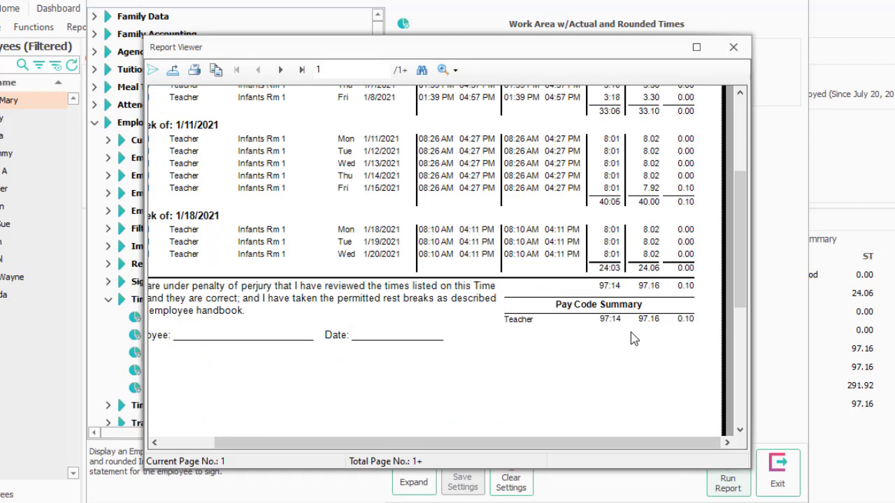
pyautogui.scroll(5, 631, 336)
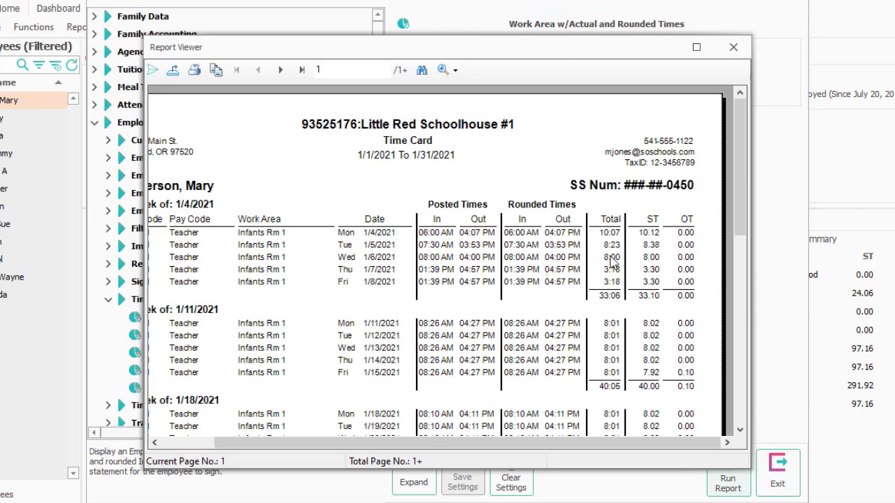
pyautogui.click(733, 49)
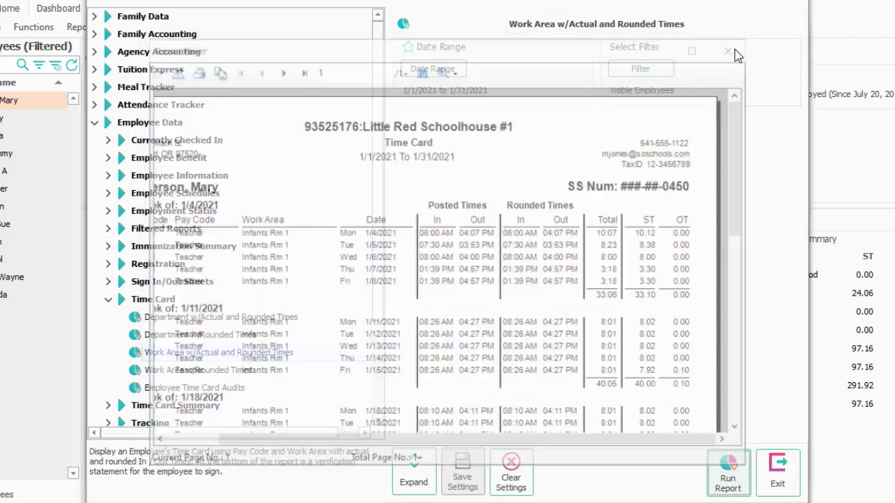
# Collapse Time Card, select Employee Time Card Summary, and set its date range to Last Month
pyautogui.click(108, 300)
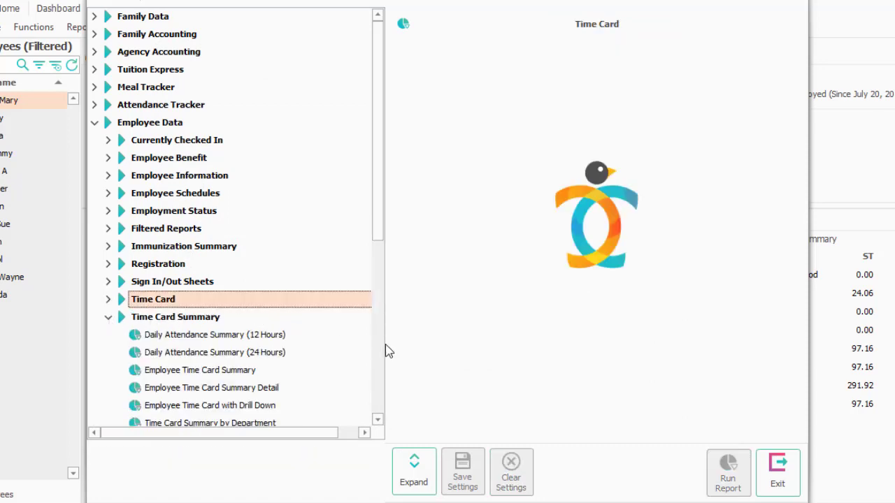
pyautogui.scroll(-2, 347, 356)
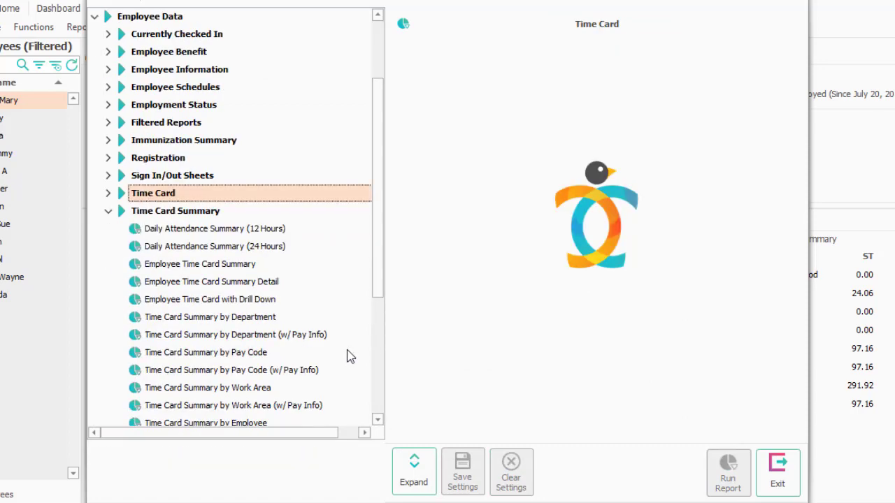
pyautogui.click(229, 265)
pyautogui.click(439, 71)
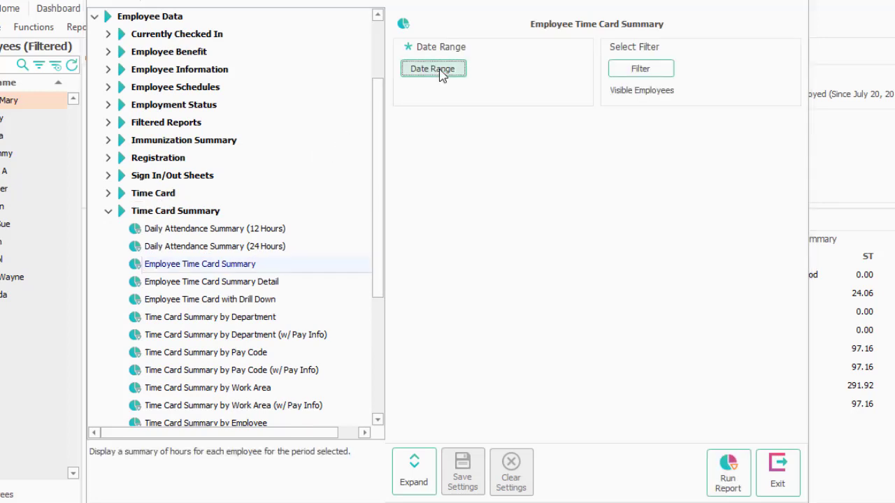
pyautogui.click(424, 242)
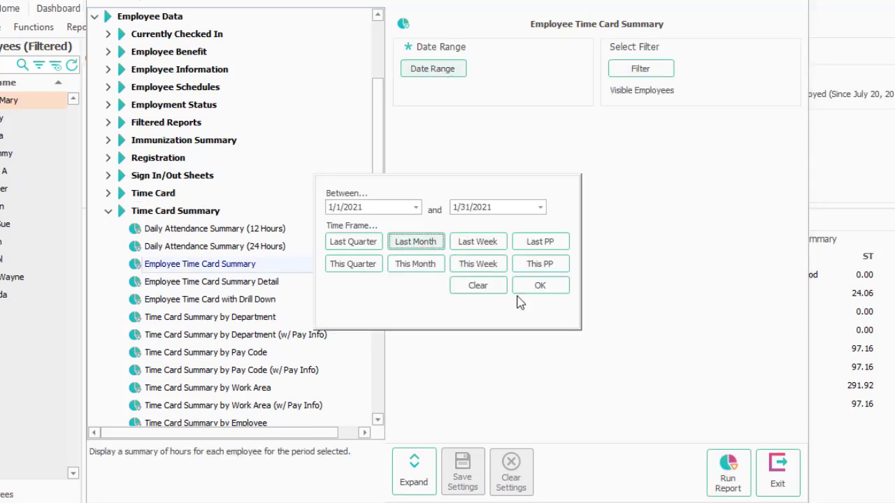
pyautogui.click(541, 285)
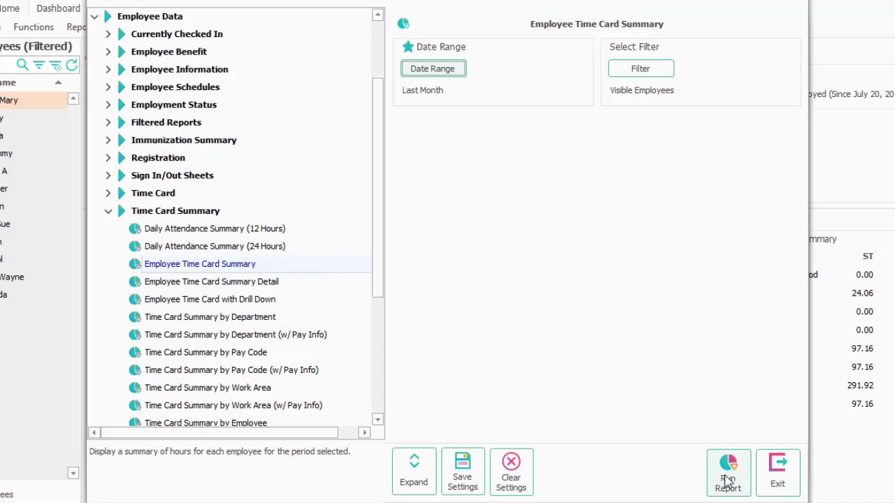
# Run the Employee Time Card Summary and review it at 200% zoom
pyautogui.click(727, 481)
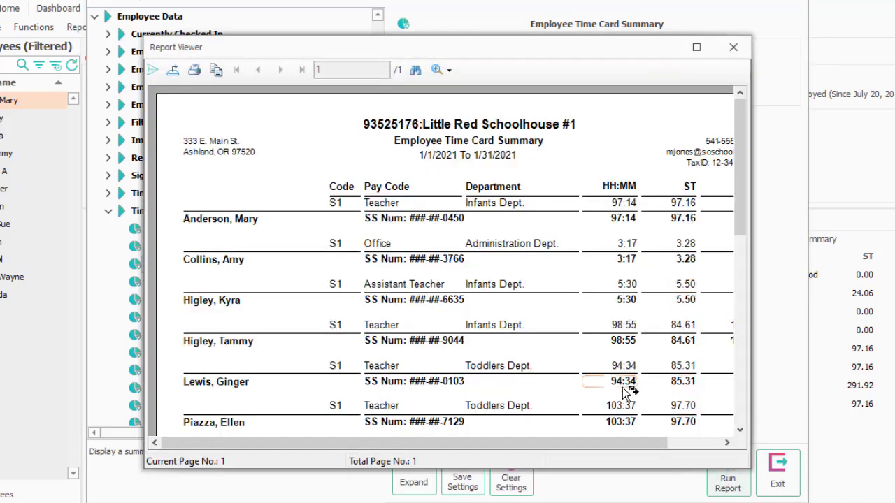
pyautogui.scroll(-3, 628, 393)
pyautogui.scroll(3, 627, 392)
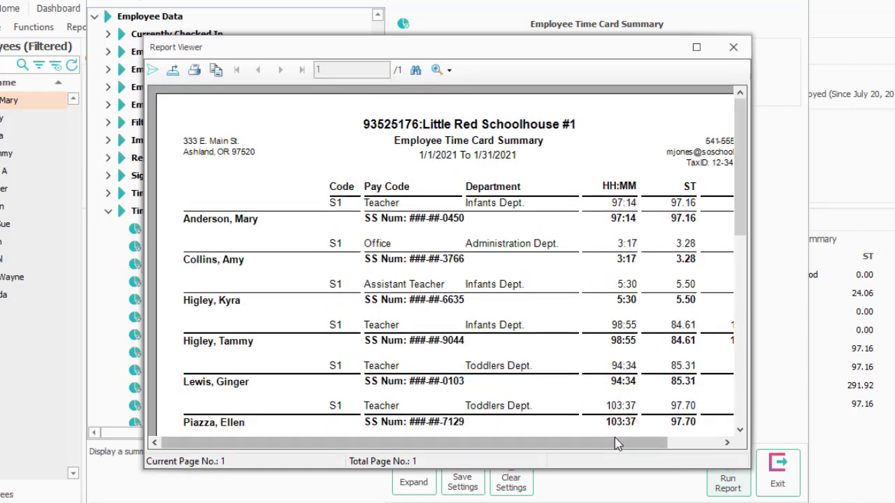
pyautogui.moveTo(617, 443); pyautogui.dragTo(696, 442)
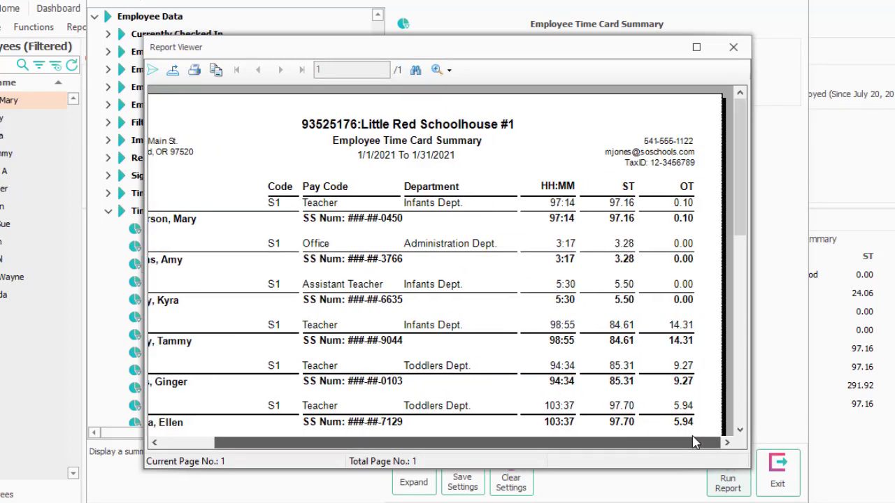
pyautogui.click(448, 75)
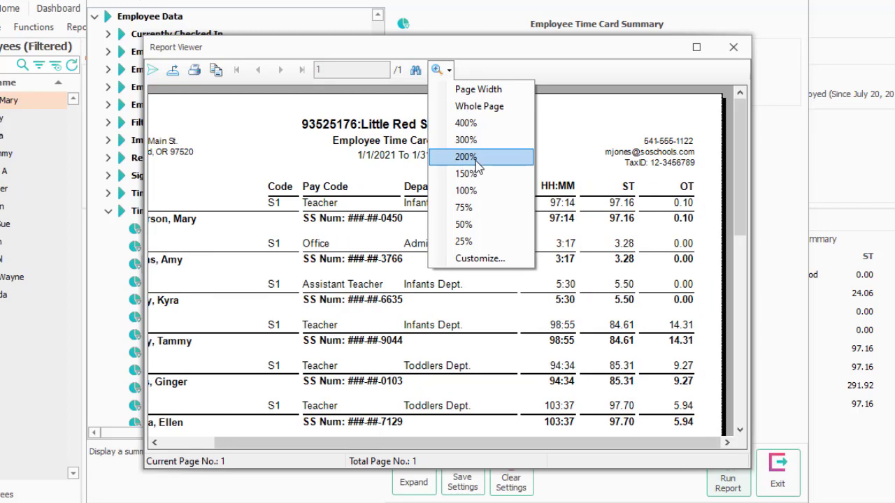
pyautogui.click(476, 161)
pyautogui.moveTo(423, 443); pyautogui.dragTo(695, 489)
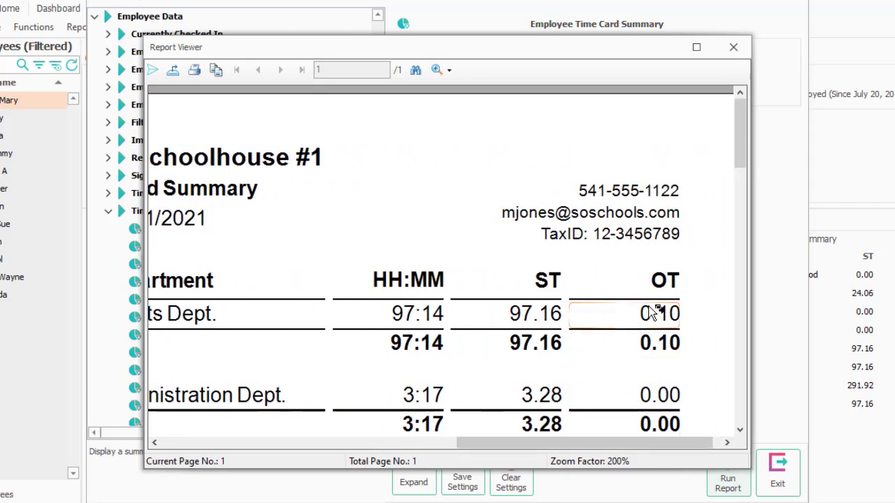
pyautogui.scroll(-2, 653, 311)
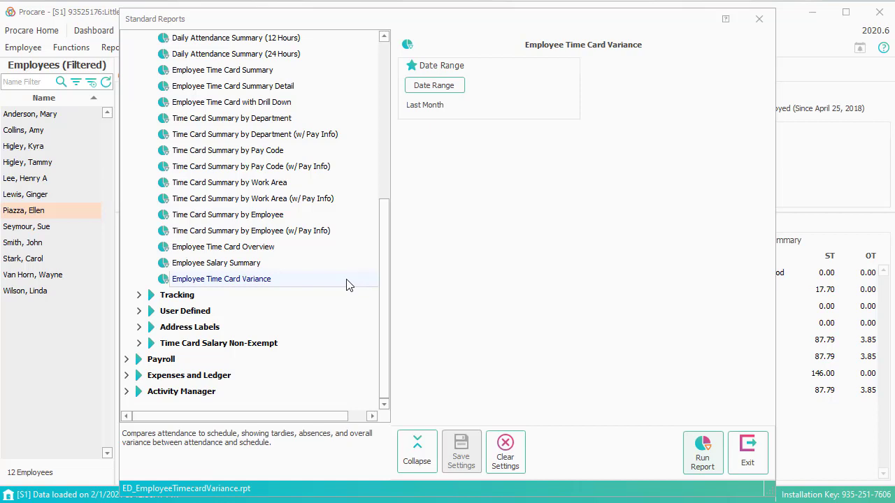
# Select and run Employee Time Card Variance, then page forward to page 7
pyautogui.click(349, 284)
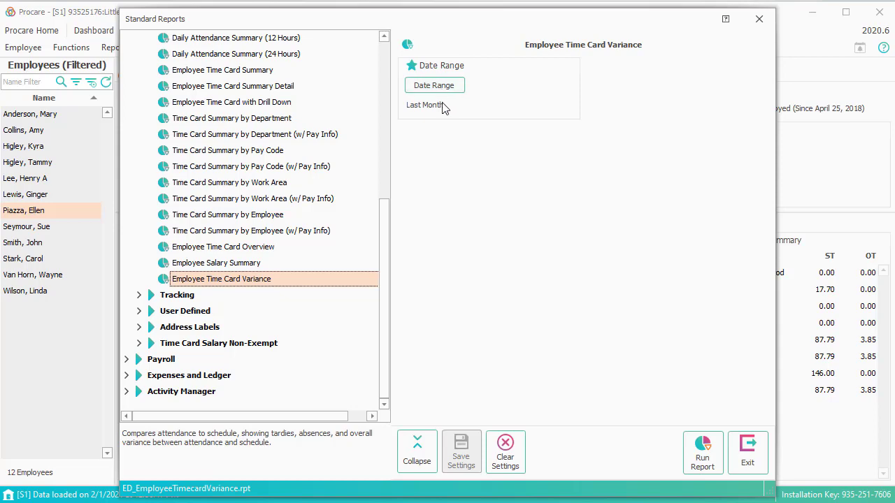
pyautogui.click(697, 458)
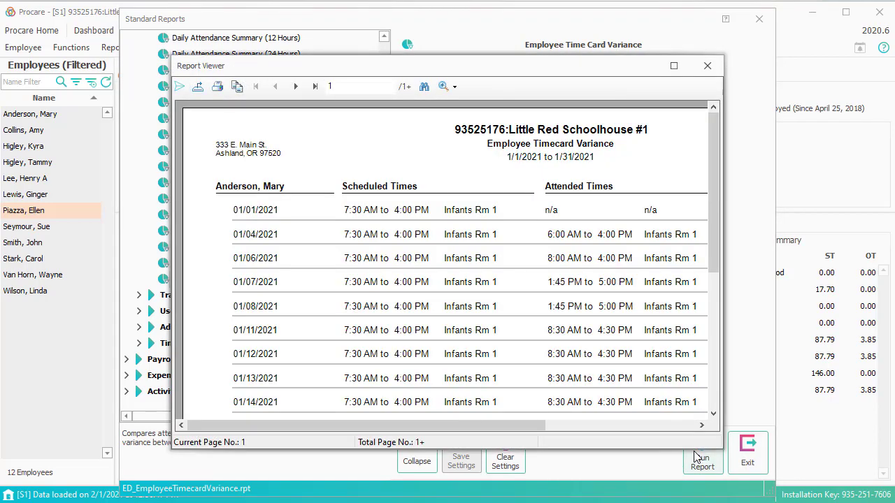
pyautogui.click(294, 87)
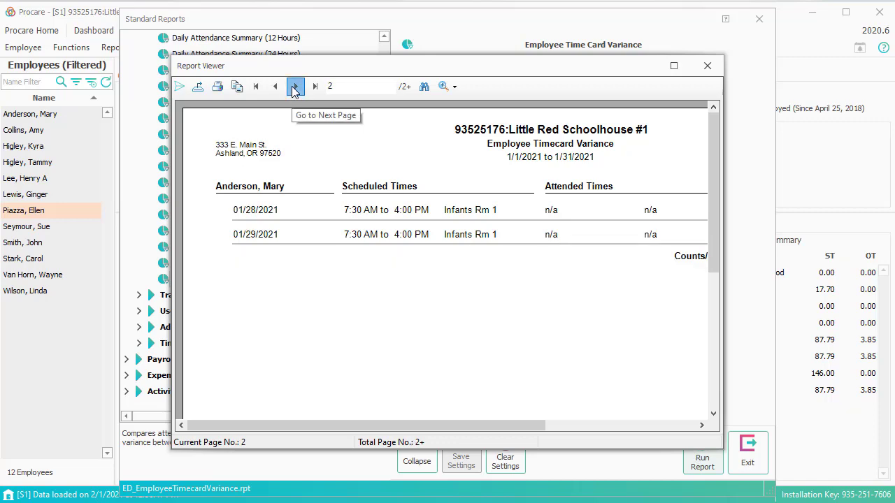
pyautogui.click(295, 88)
pyautogui.click(294, 87)
pyautogui.click(294, 87)
pyautogui.click(294, 87)
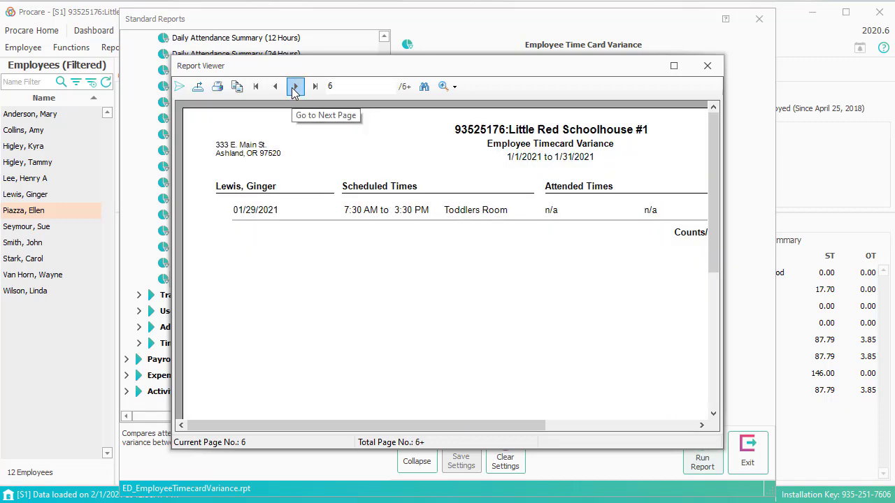
pyautogui.click(294, 87)
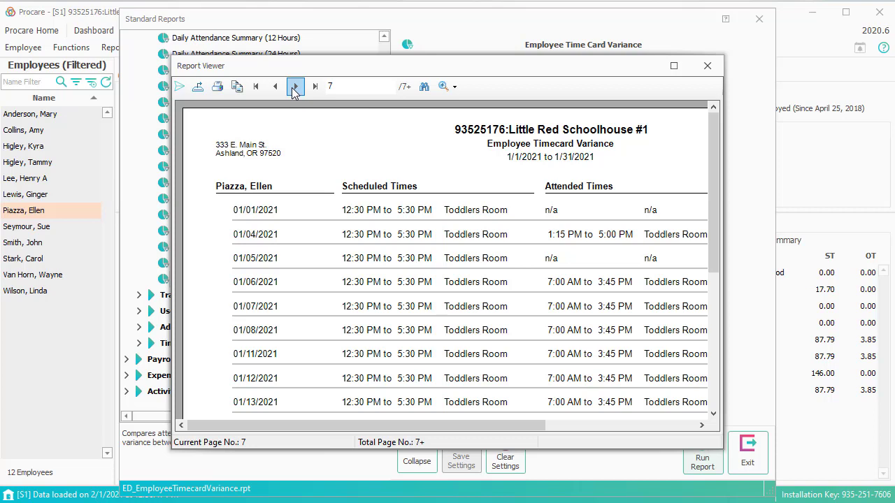
# Zoom the Timecard Variance report to 75% and scroll right to show the Tardy, Absent and Variance columns
pyautogui.click(454, 88)
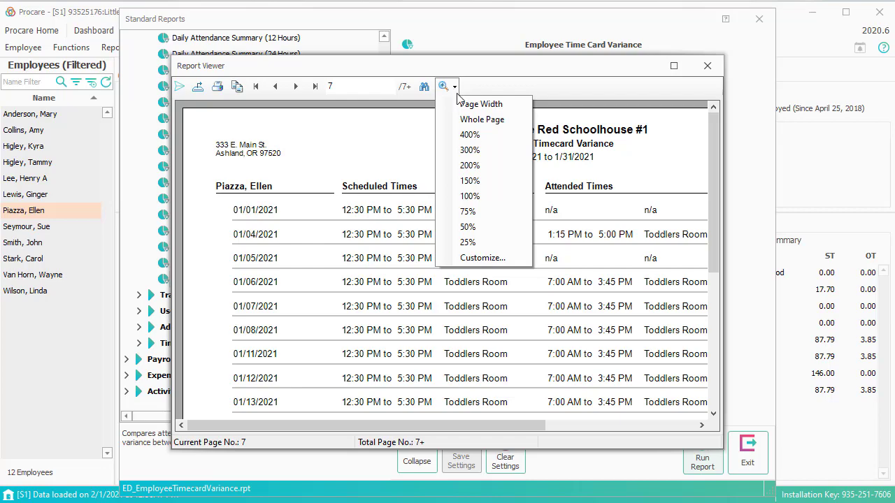
pyautogui.click(518, 212)
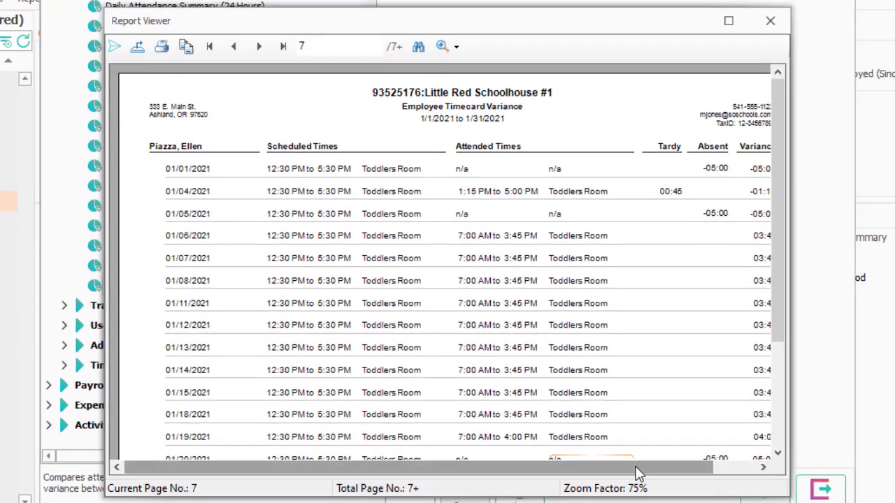
pyautogui.moveTo(610, 434); pyautogui.dragTo(622, 435)
pyautogui.moveTo(663, 477); pyautogui.dragTo(685, 480)
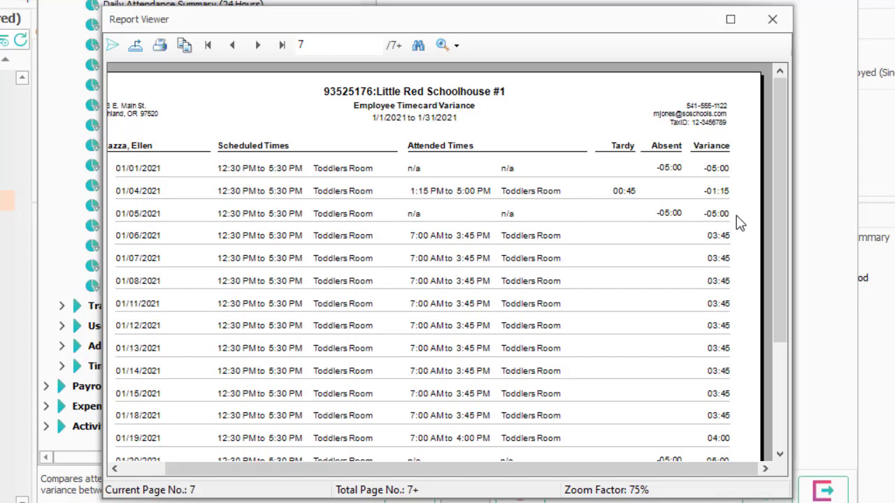
# Close the variance report, then expand and collapse the Tracking and User Defined report groups
pyautogui.click(782, 25)
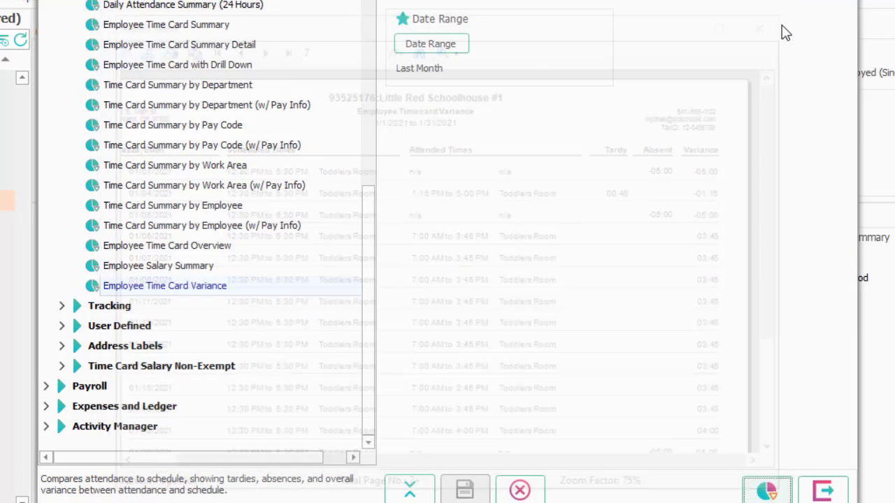
pyautogui.click(62, 306)
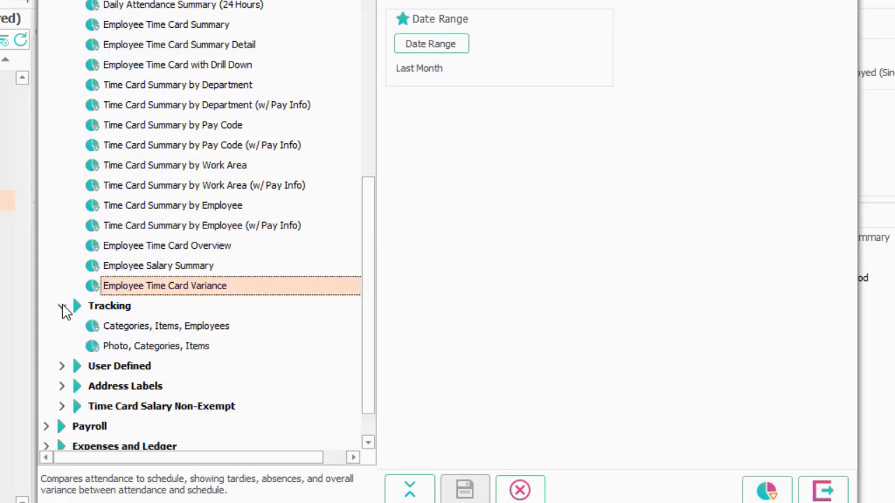
pyautogui.click(63, 308)
pyautogui.click(63, 326)
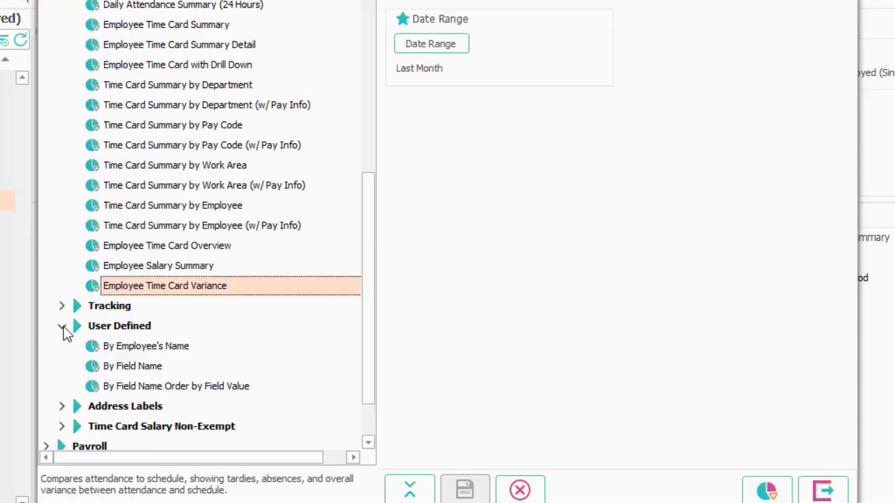
pyautogui.click(63, 327)
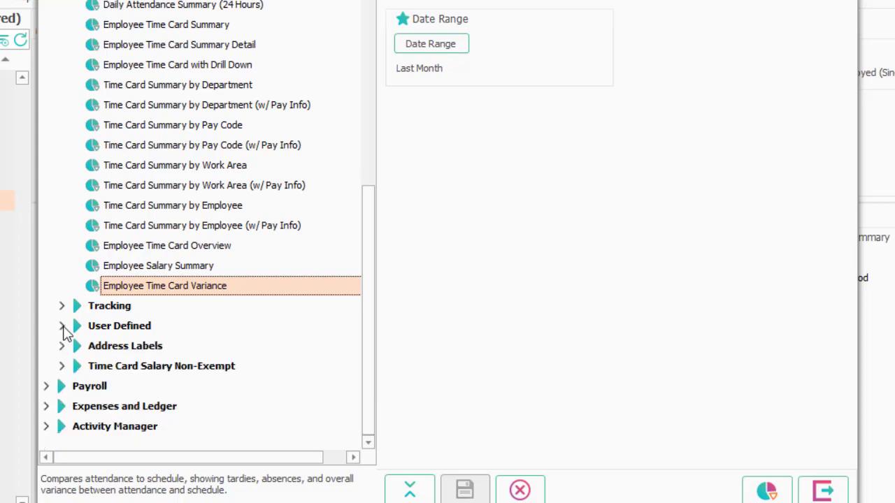